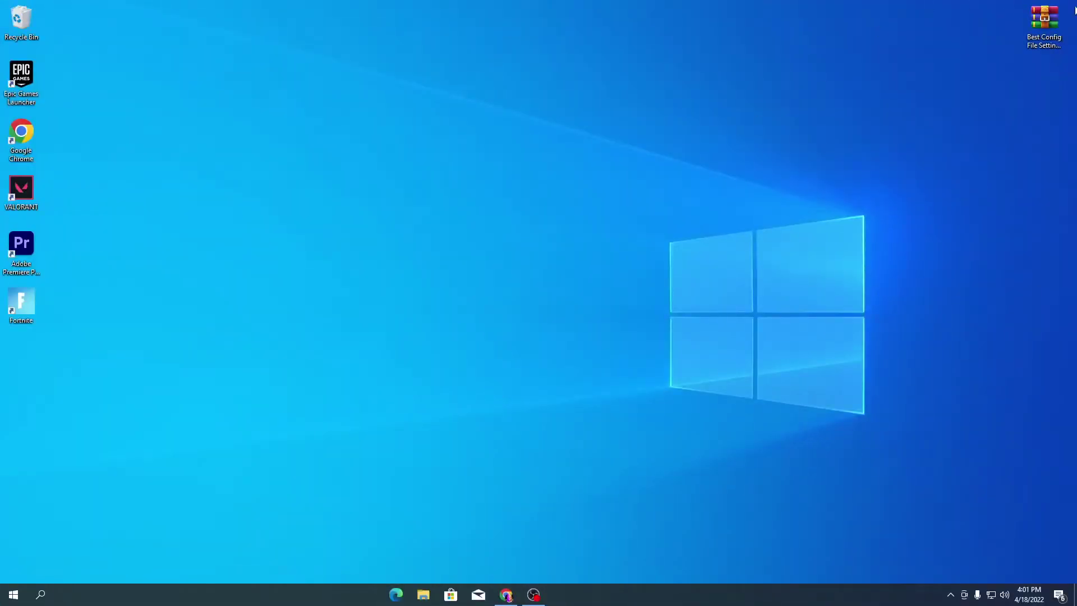
Step: Drag the Best Config File Settings Chapter 3 archive icon from the top-right corner to mid-desktop
left_click_drag(1044, 20, 369, 162)
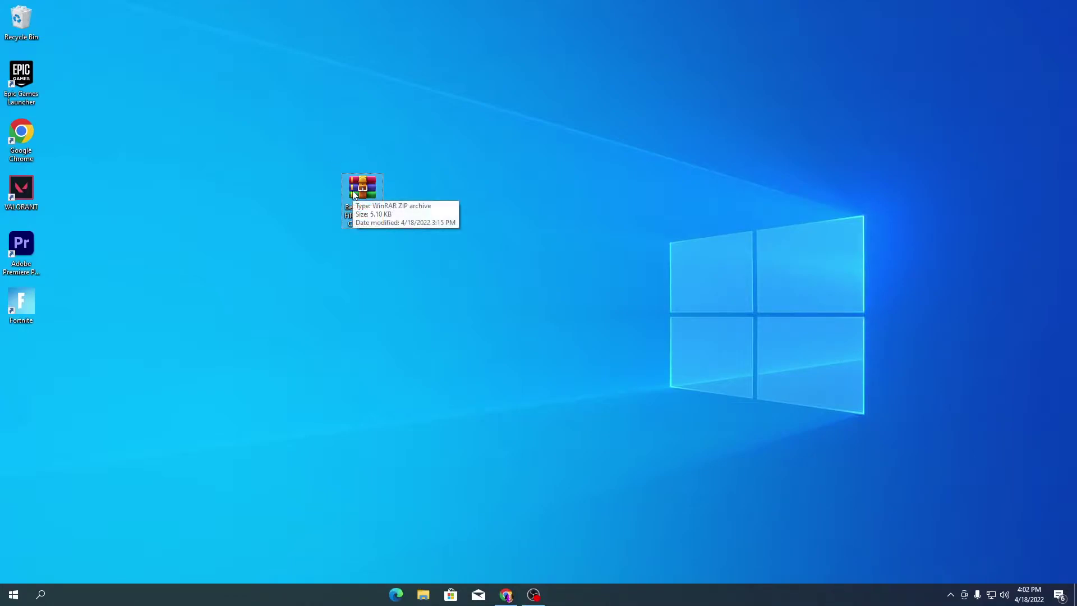
left_click(506, 595)
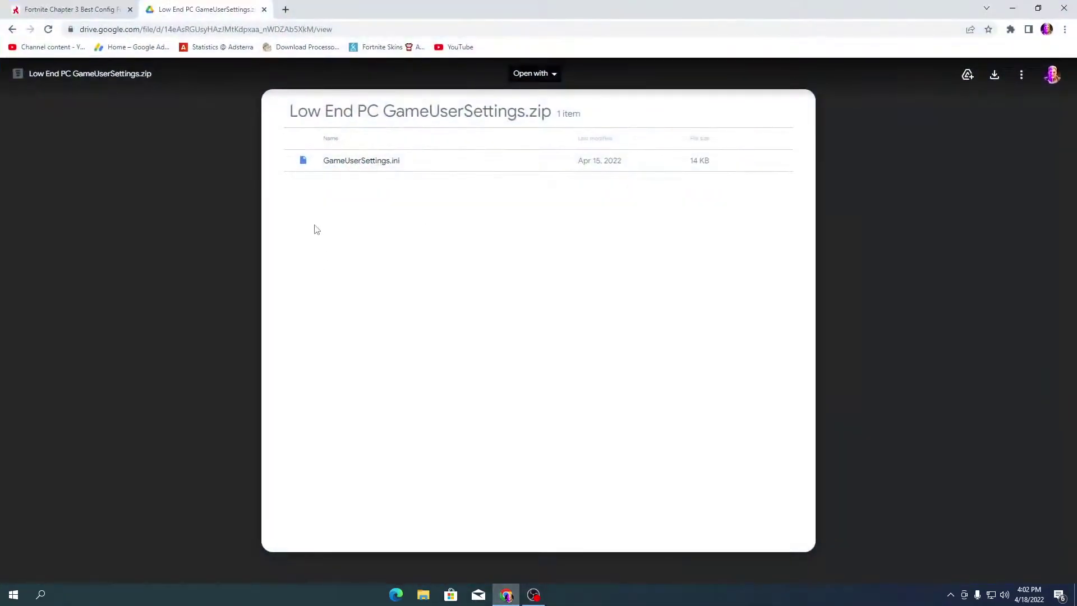
left_click(109, 4)
scroll(163, 118, "up", 8)
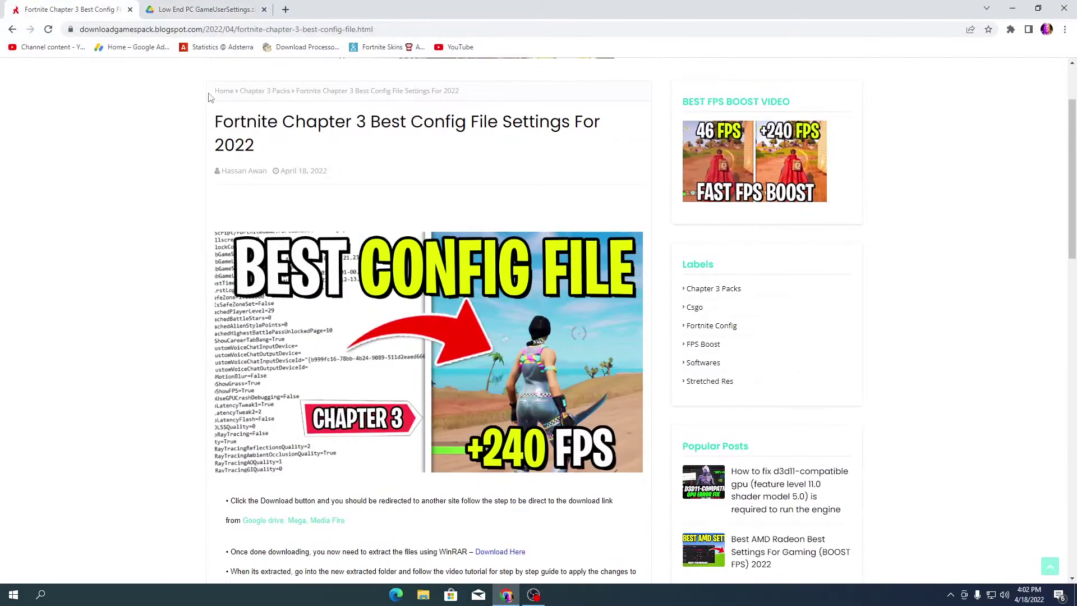
left_click(253, 84)
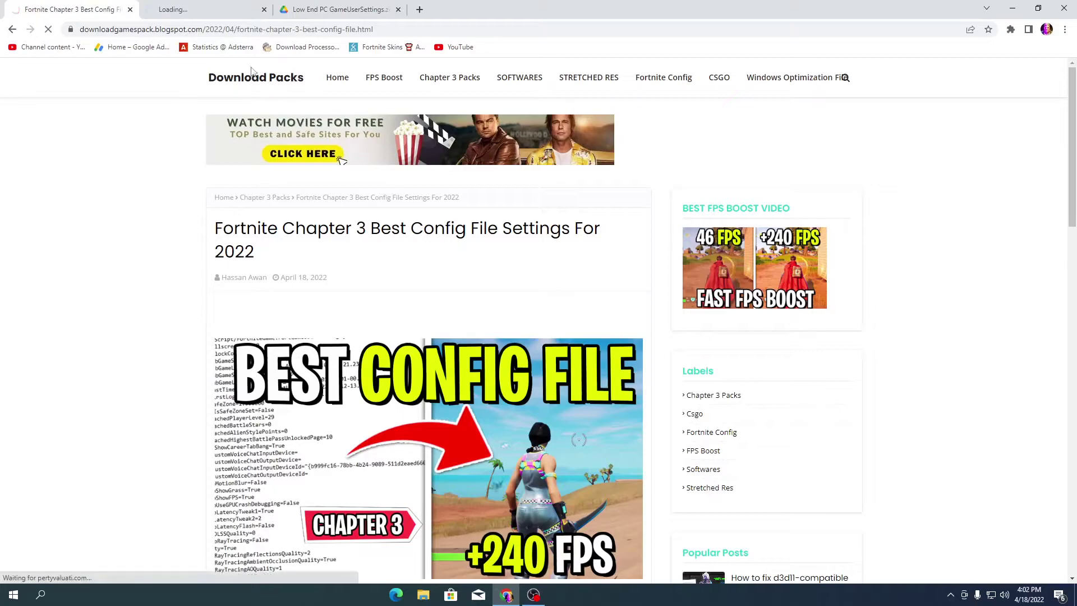
left_click(263, 10)
left_click(256, 78)
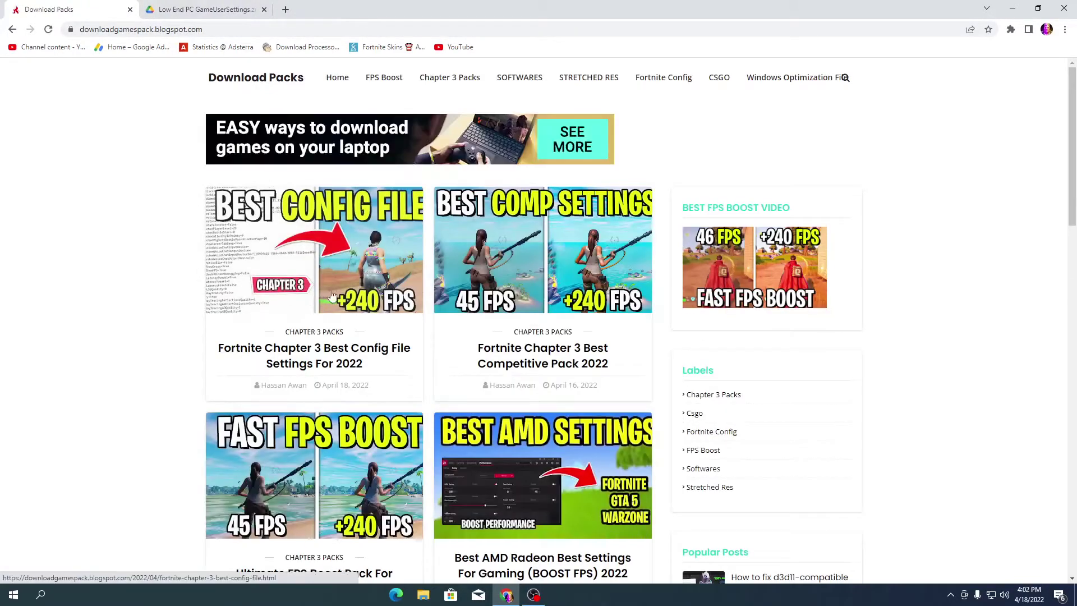
left_click(346, 281)
scroll(404, 263, "down", 8)
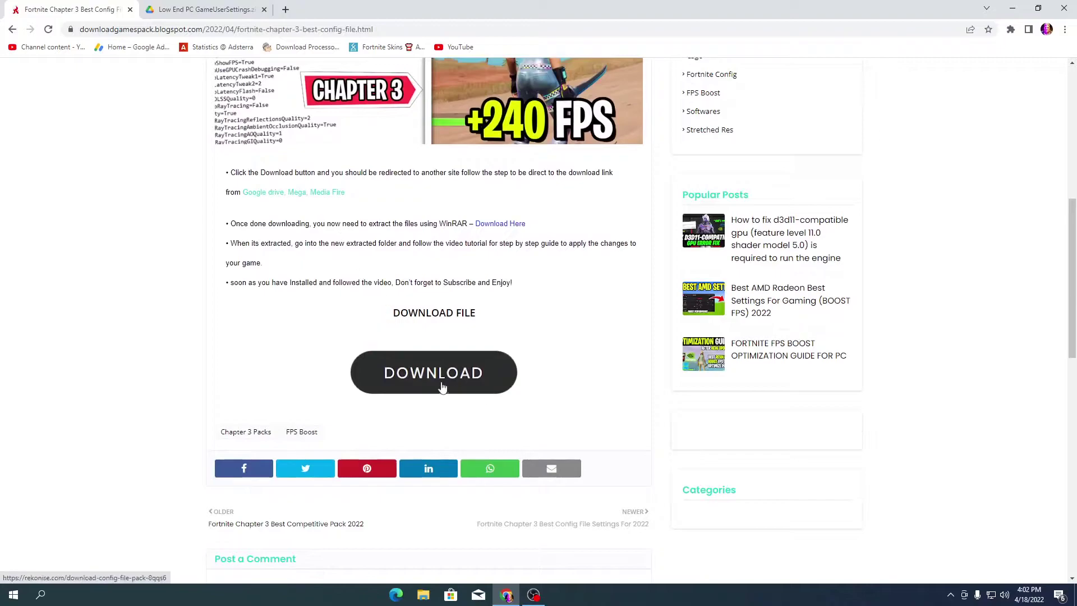
left_click(180, 4)
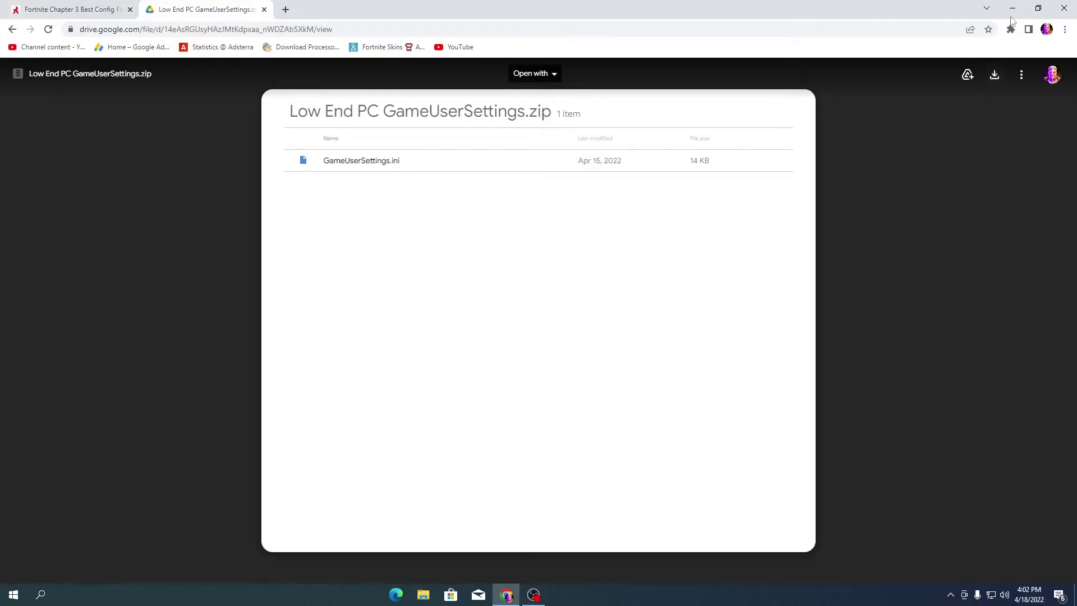
left_click(1012, 8)
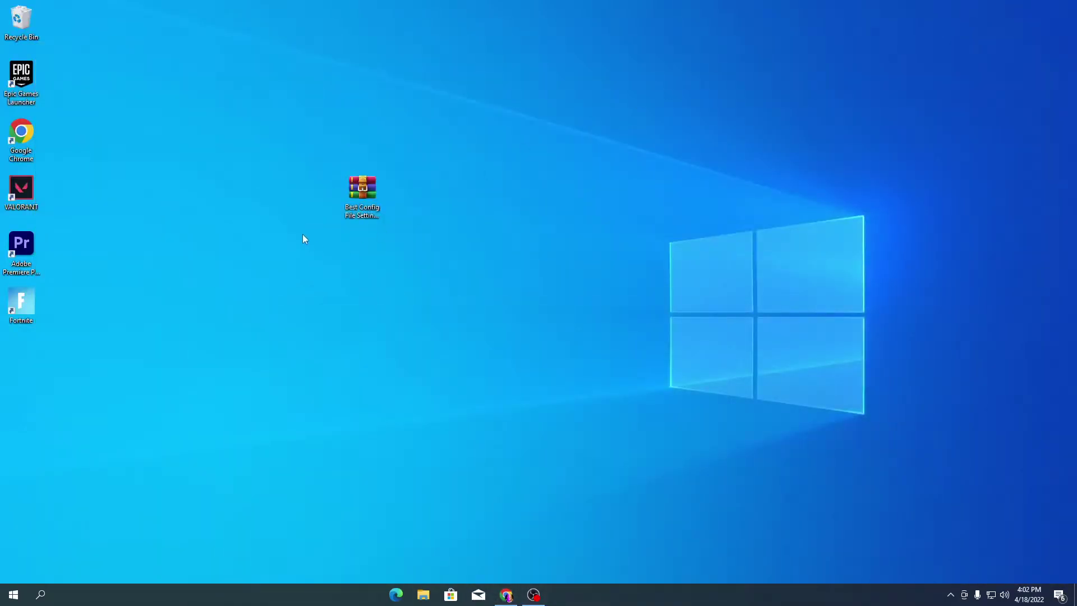
Step: Move the archive icon to the upper right and open the AppData folder through Run
left_click_drag(386, 190, 589, 143)
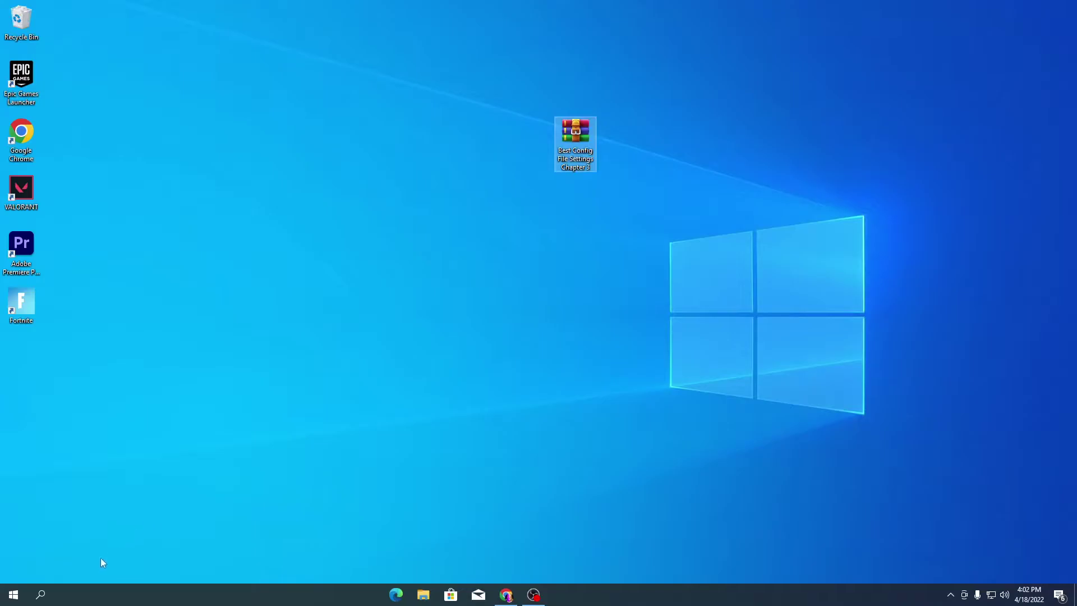
left_click(51, 594)
type("run")
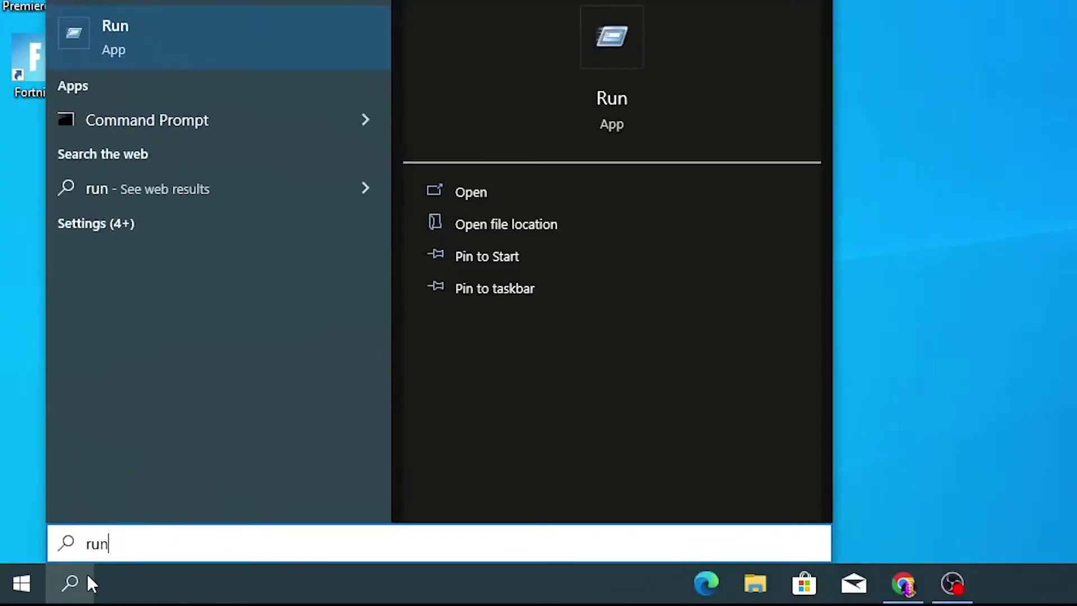
left_click(168, 28)
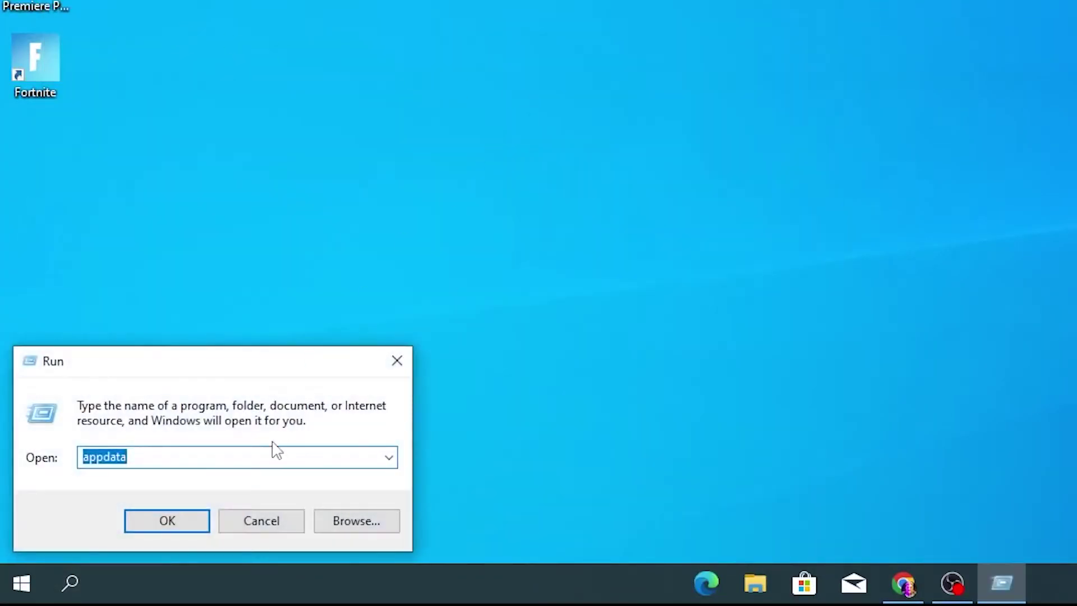
left_click(144, 461)
double_click(134, 458)
left_click(137, 458)
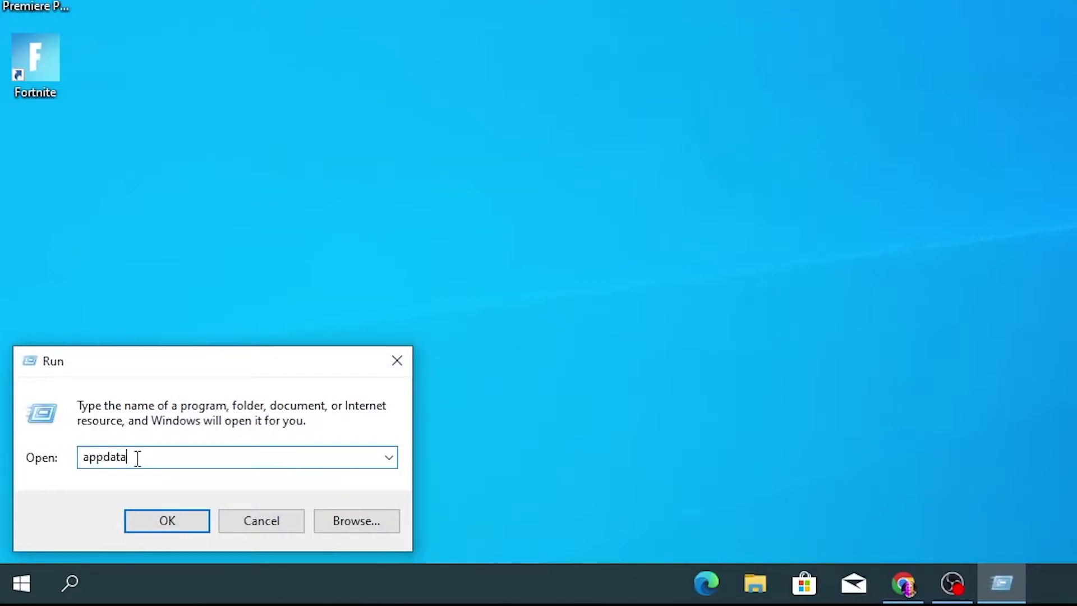
left_click(168, 522)
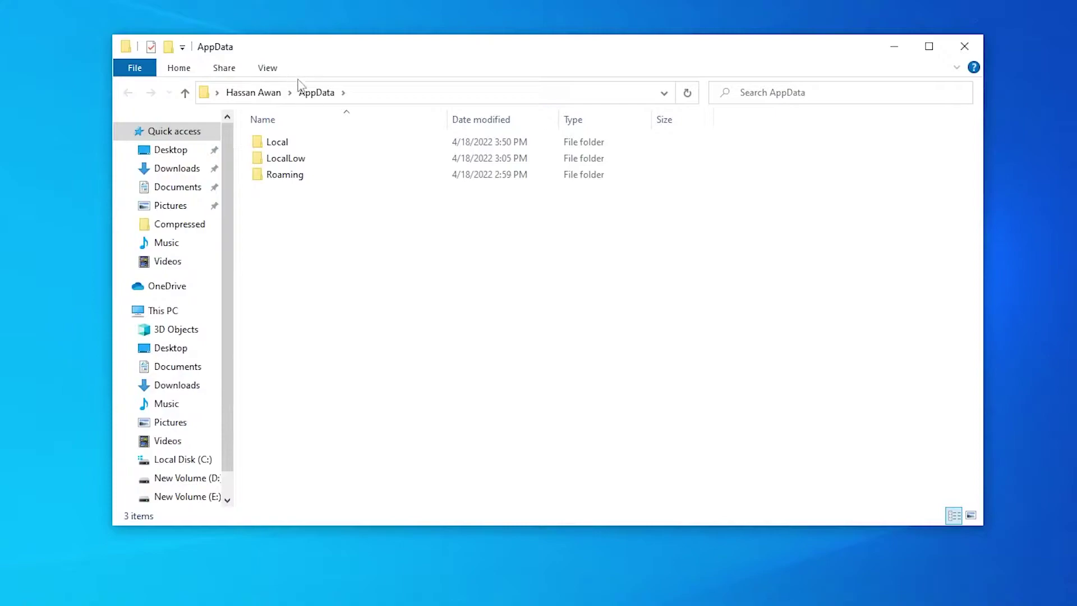
Step: Browse into Local > FortniteGame > Saved > Config > WindowsClient
double_click(298, 143)
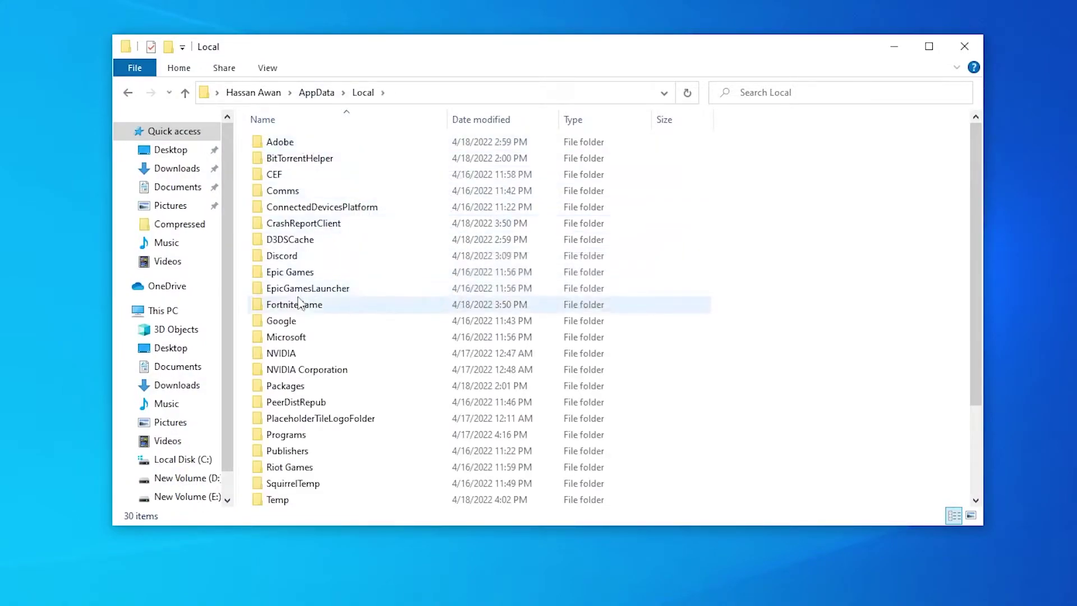
double_click(298, 305)
double_click(306, 153)
double_click(301, 159)
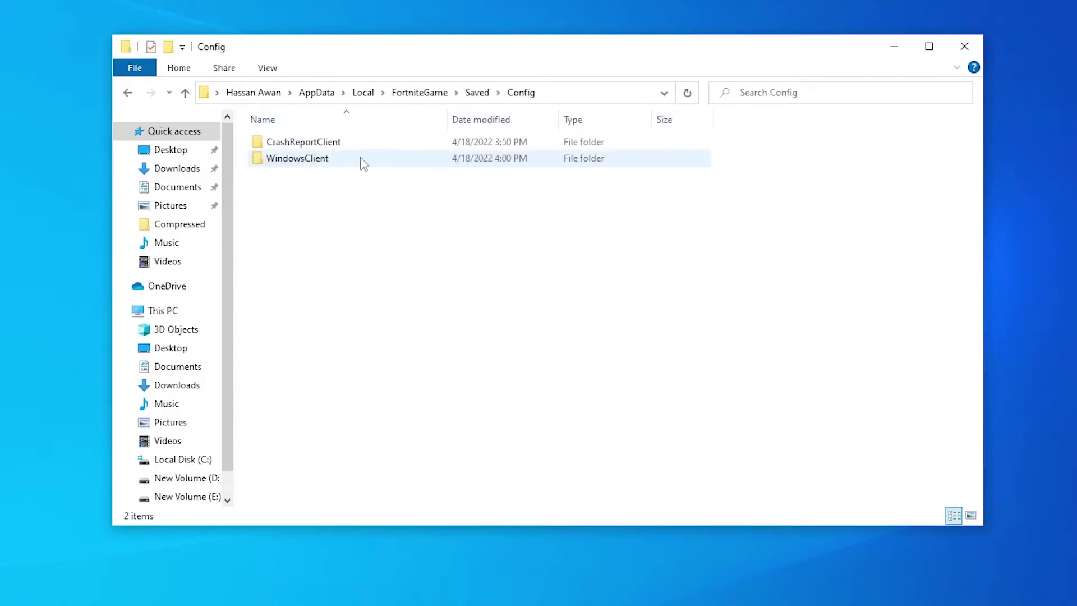
double_click(355, 161)
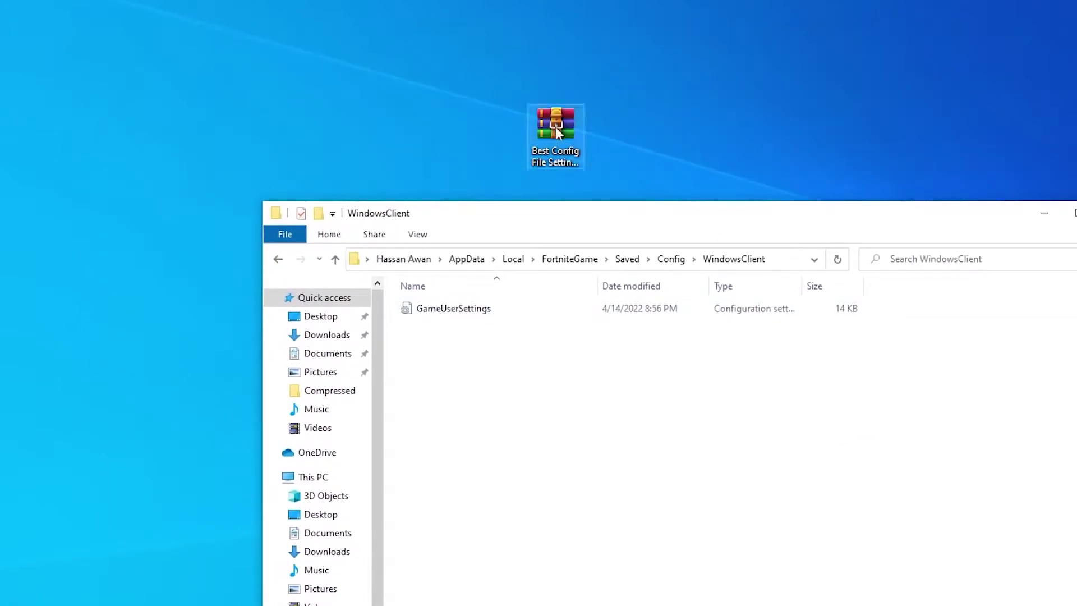
Step: Open the config archive in WinRAR and place its window below the WindowsClient folder
left_click_drag(555, 127, 727, 55)
double_click(725, 55)
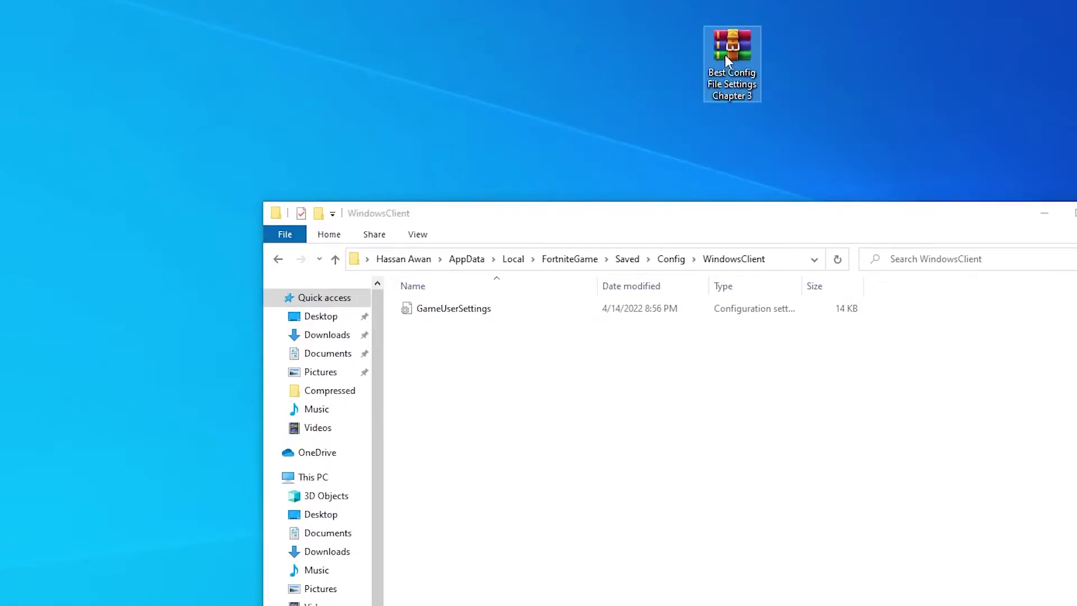
left_click_drag(248, 228, 708, 413)
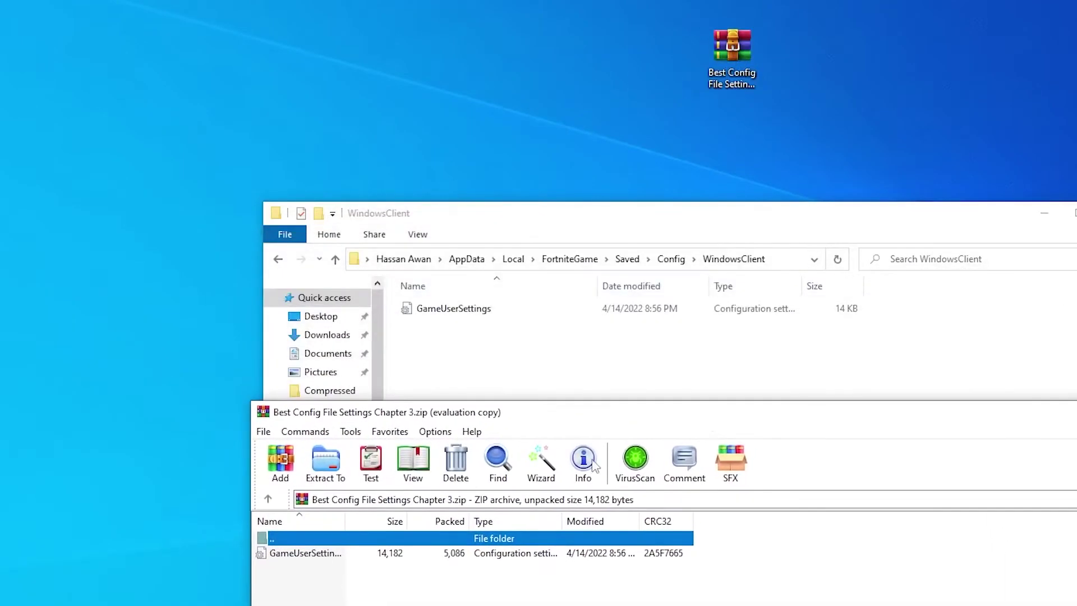
Step: Drag the archived GameUserSettings into WindowsClient, dismiss the replace prompt, and reposition Explorer
left_click_drag(329, 553, 485, 361)
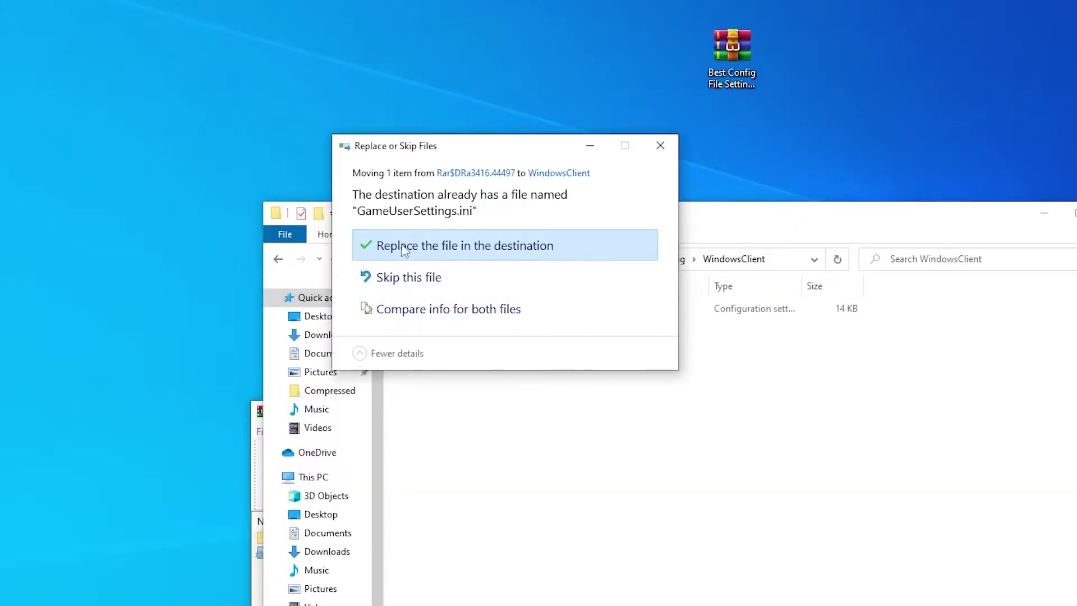
left_click(667, 143)
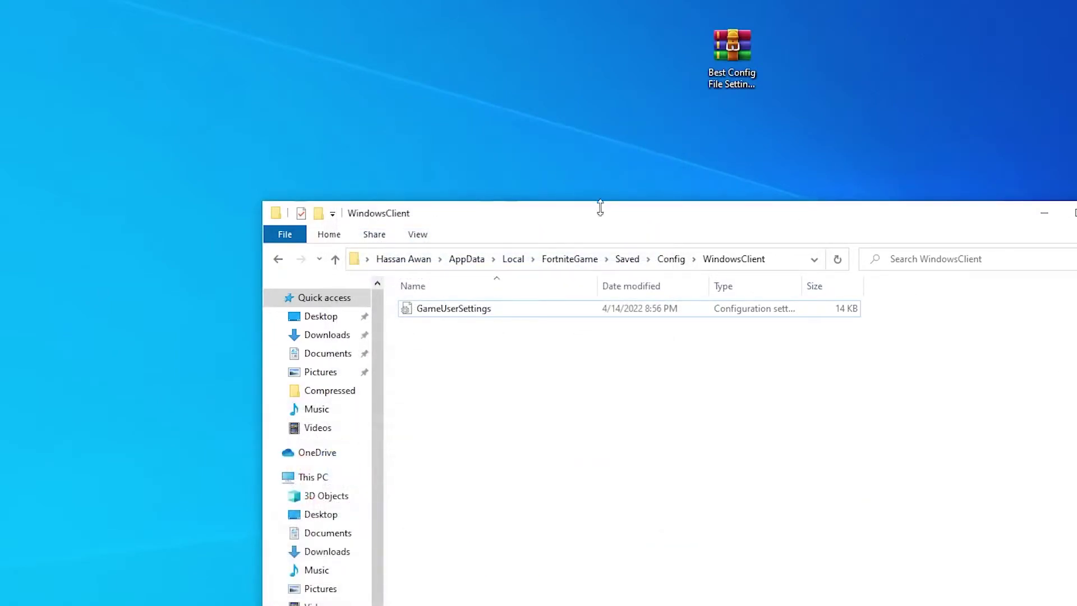
left_click_drag(599, 211, 351, 128)
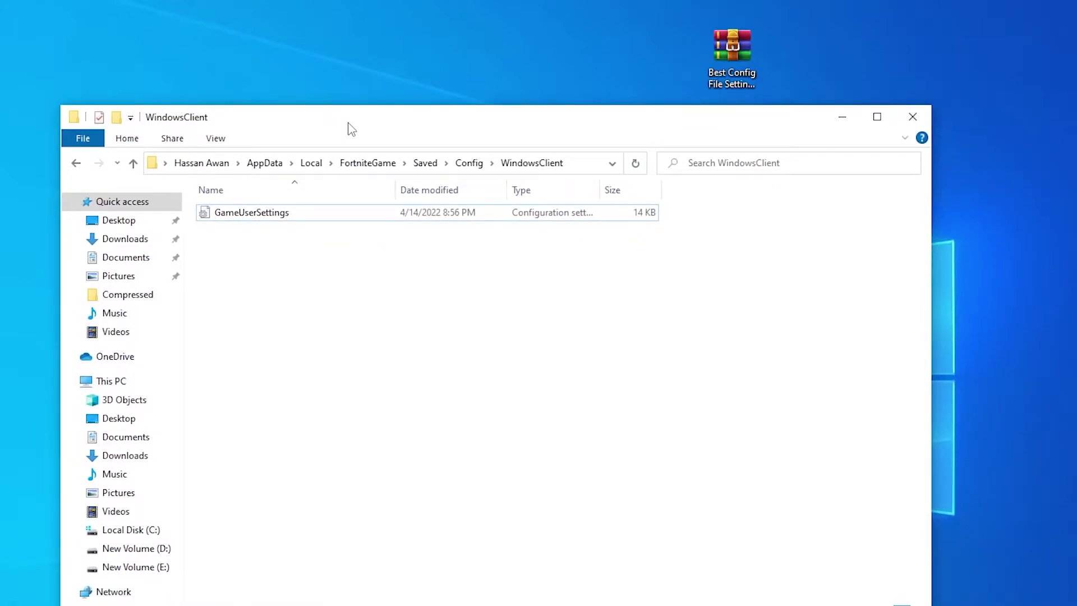
Step: In GameUserSettings' Properties, leave Read-only unchecked and confirm with OK
left_click(269, 212)
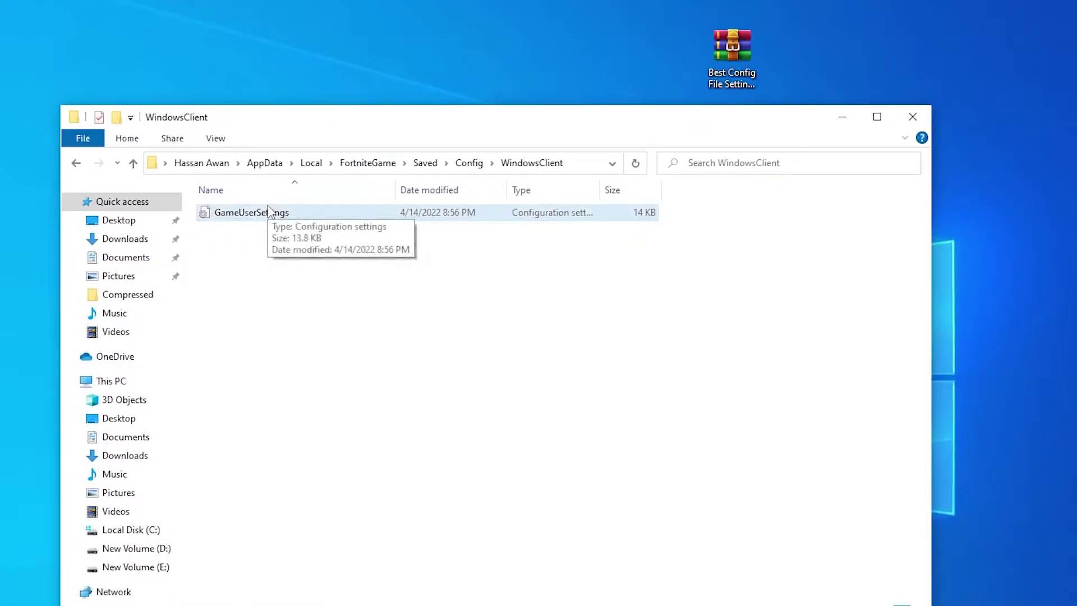
right_click(268, 209)
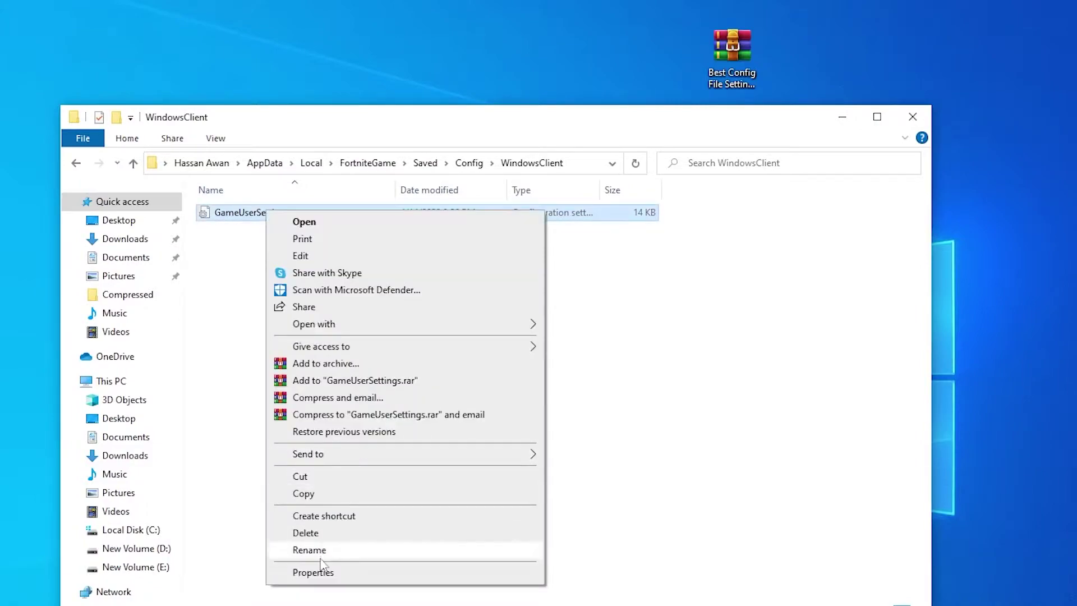
left_click(324, 571)
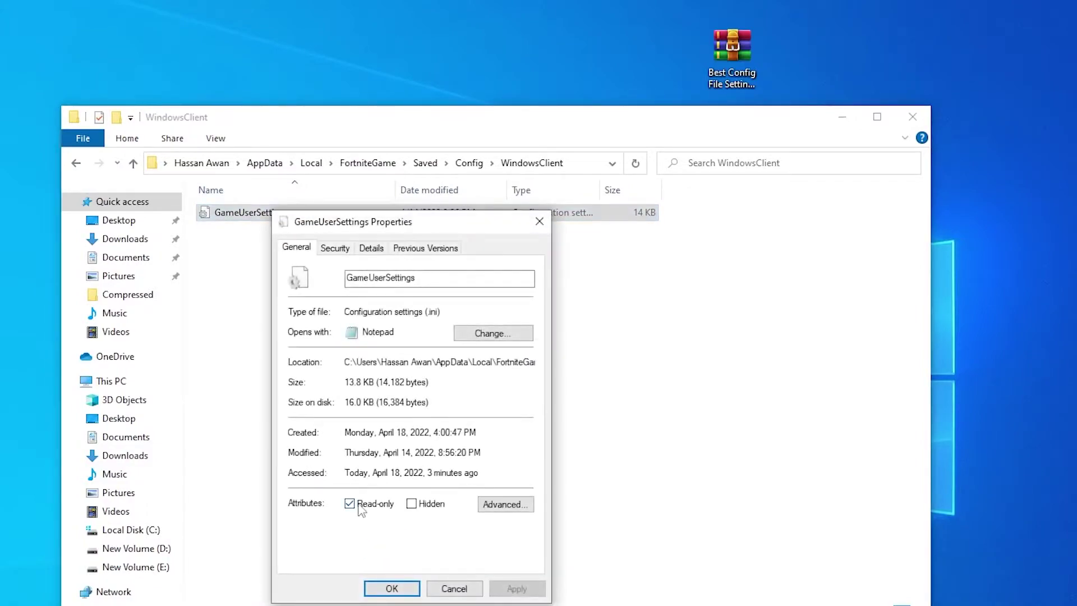
left_click(348, 504)
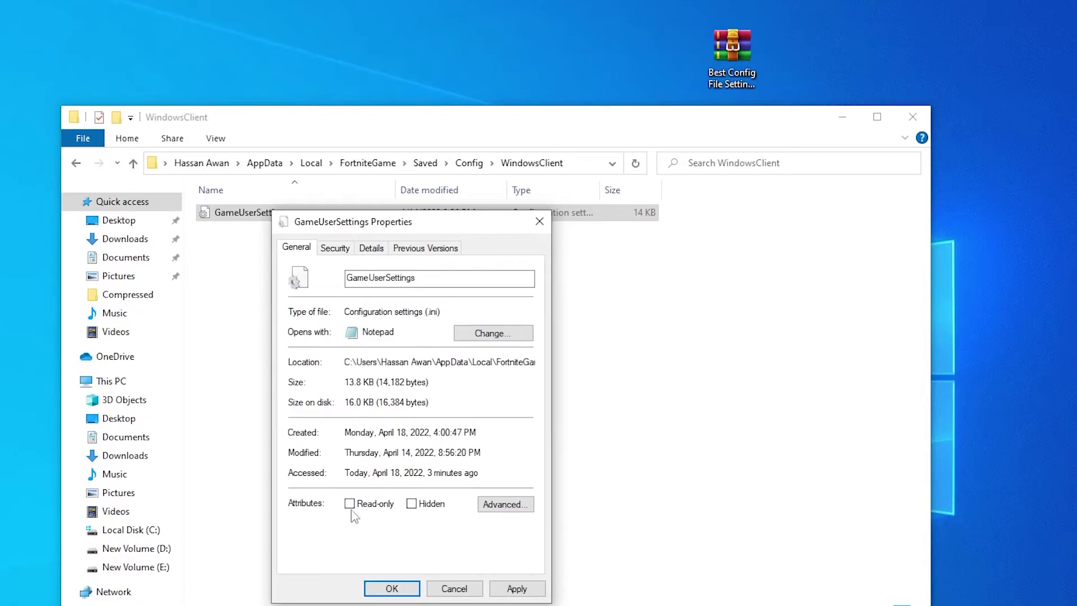
left_click(349, 504)
left_click(350, 503)
left_click(393, 586)
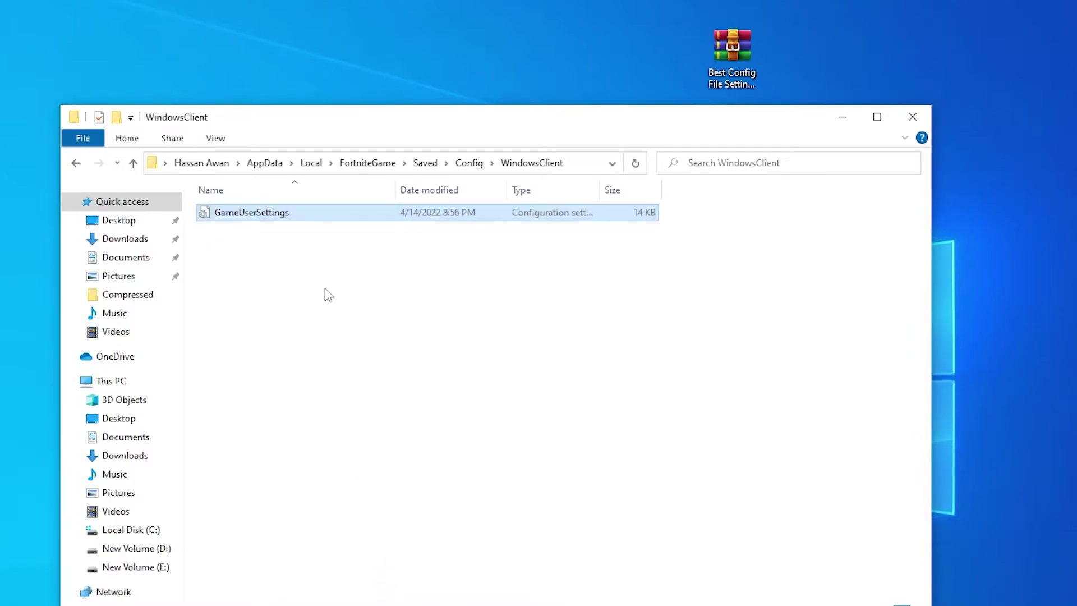
Step: Open GameUserSettings with Edit and maximize the Notepad window
right_click(253, 209)
left_click(298, 257)
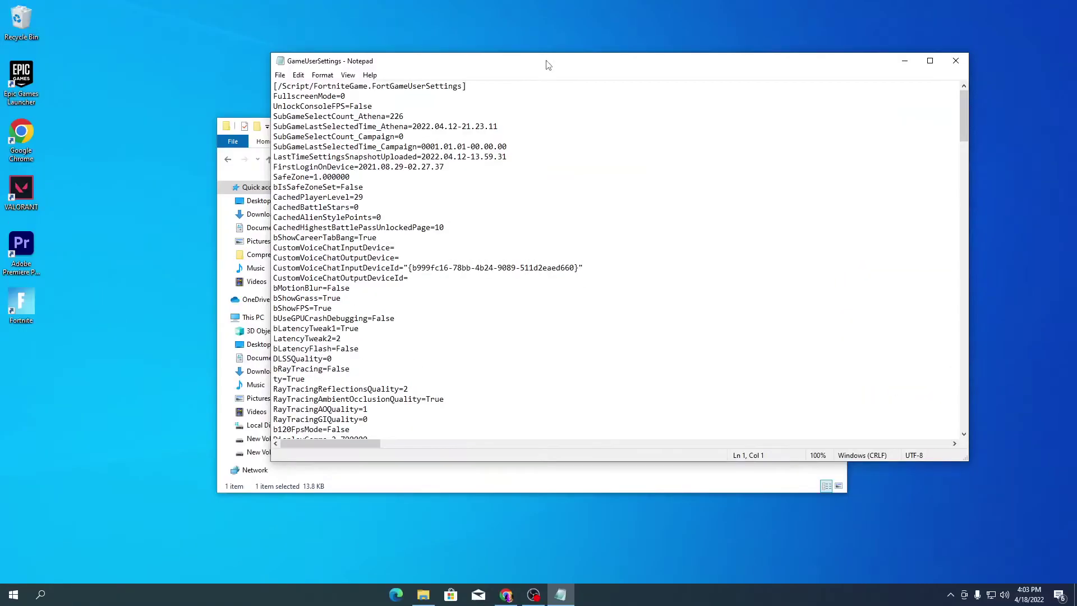
double_click(547, 61)
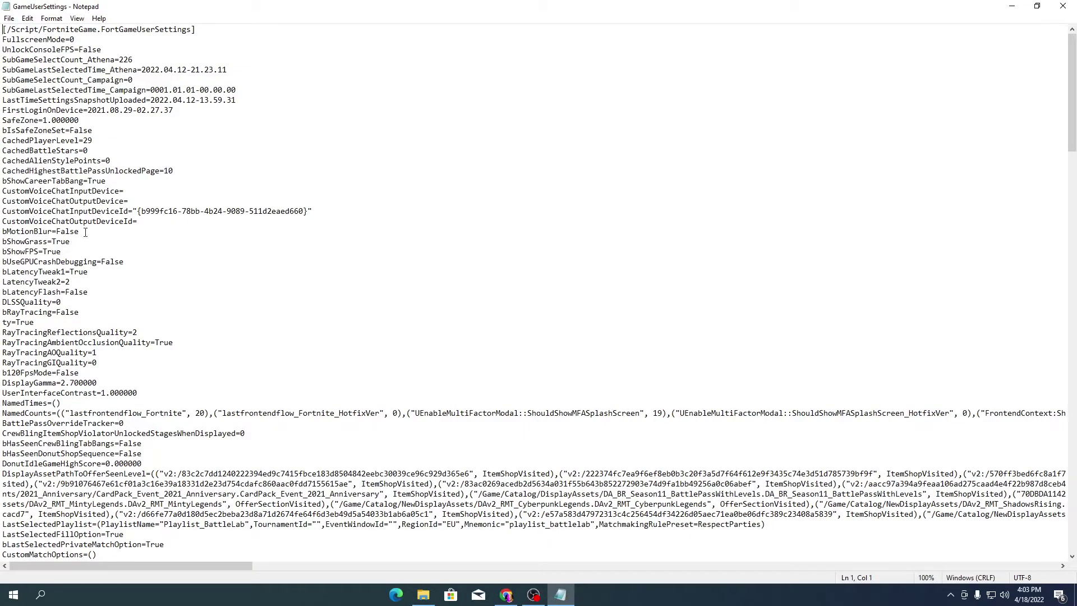
Step: Replace bShowGrass=True with bShowGrass=False
mouse_move(81, 231)
left_mouse_down()
mouse_move(20, 231)
mouse_move(79, 231)
left_mouse_up()
left_click(70, 241)
left_click(86, 234)
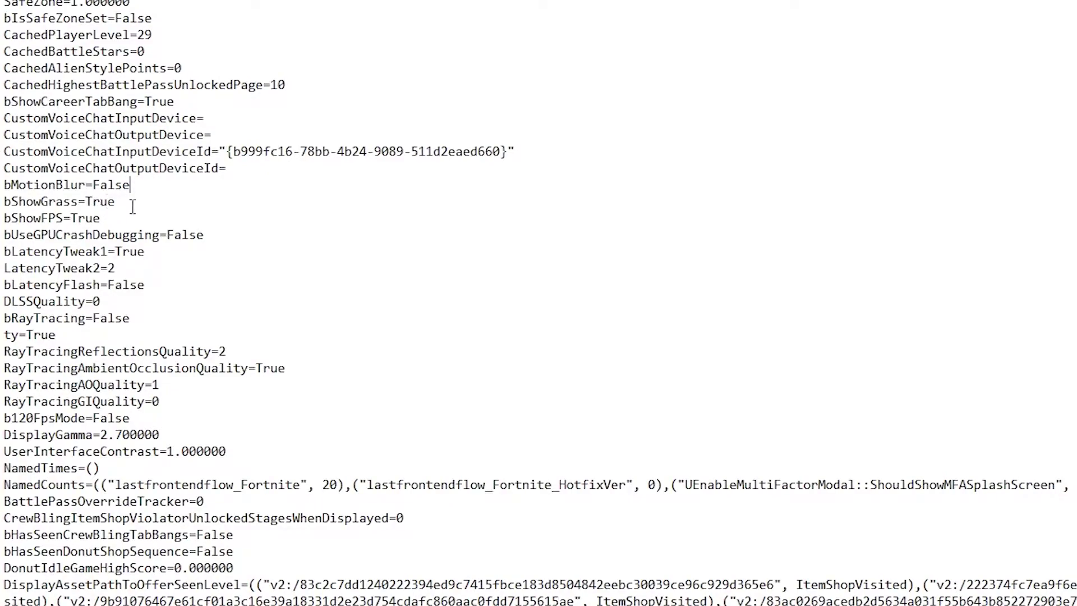
left_click_drag(116, 202, 86, 202)
type("False")
Step: Select the two latency tweak lines and scroll further down the file
left_click_drag(3, 252, 143, 270)
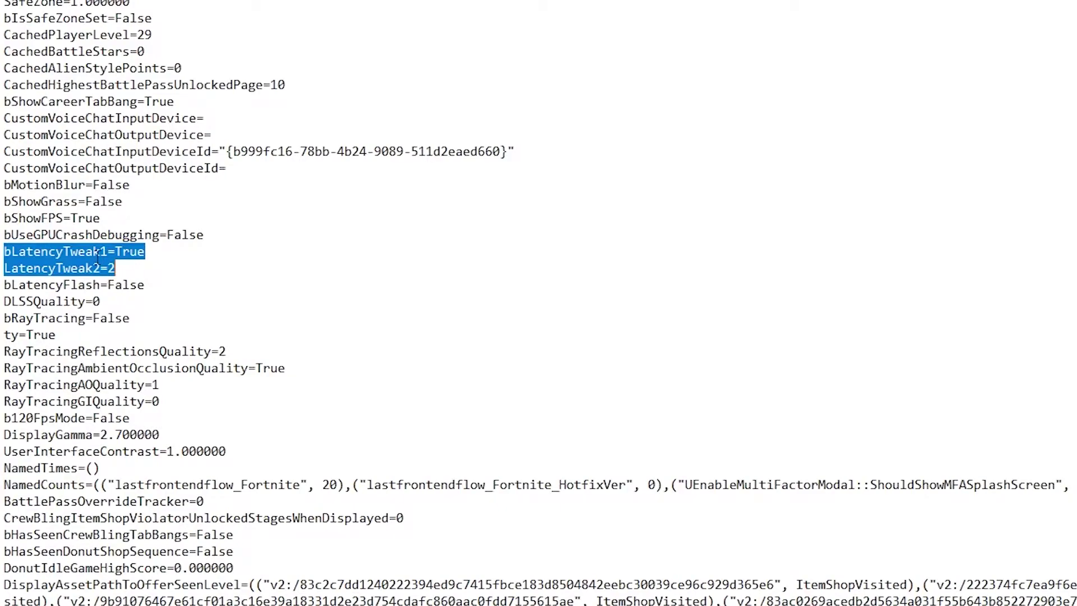
scroll(124, 297, "down", 2)
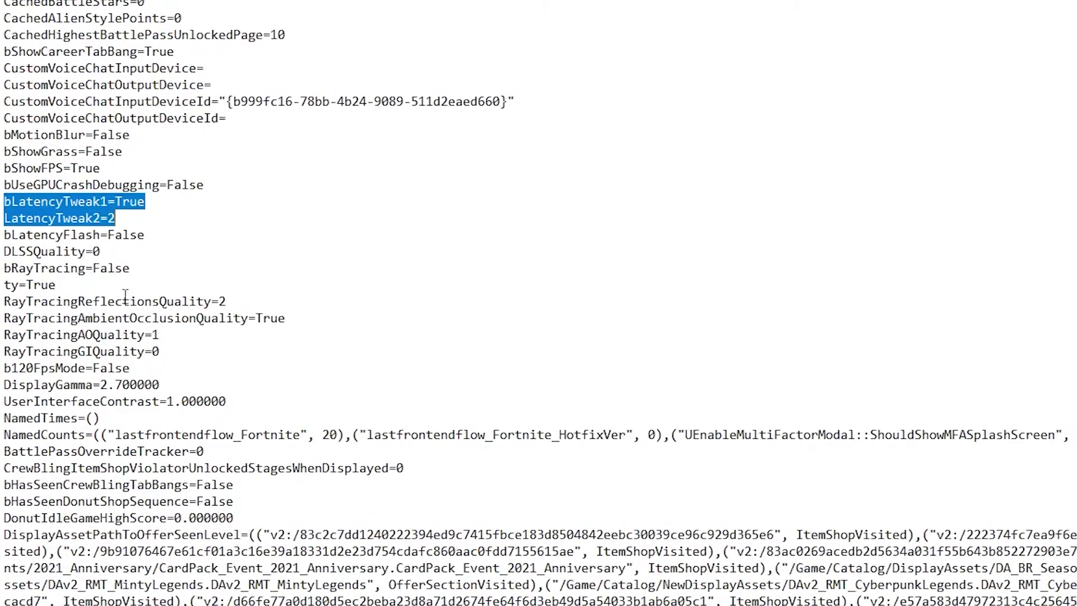
scroll(126, 297, "down", 1)
scroll(152, 306, "down", 1)
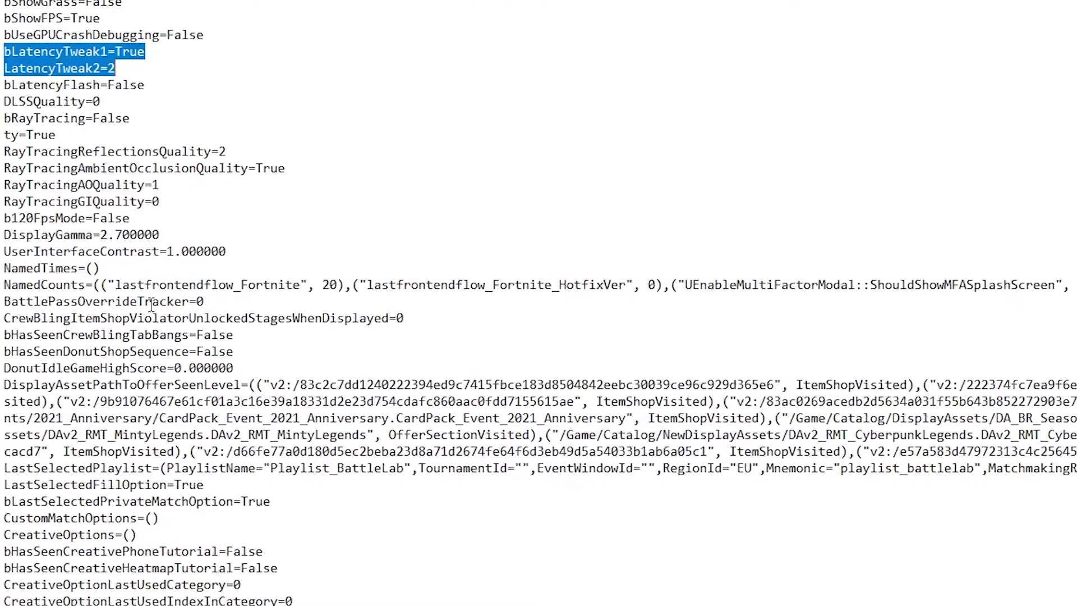
scroll(182, 314, "down", 2)
scroll(203, 335, "down", 6)
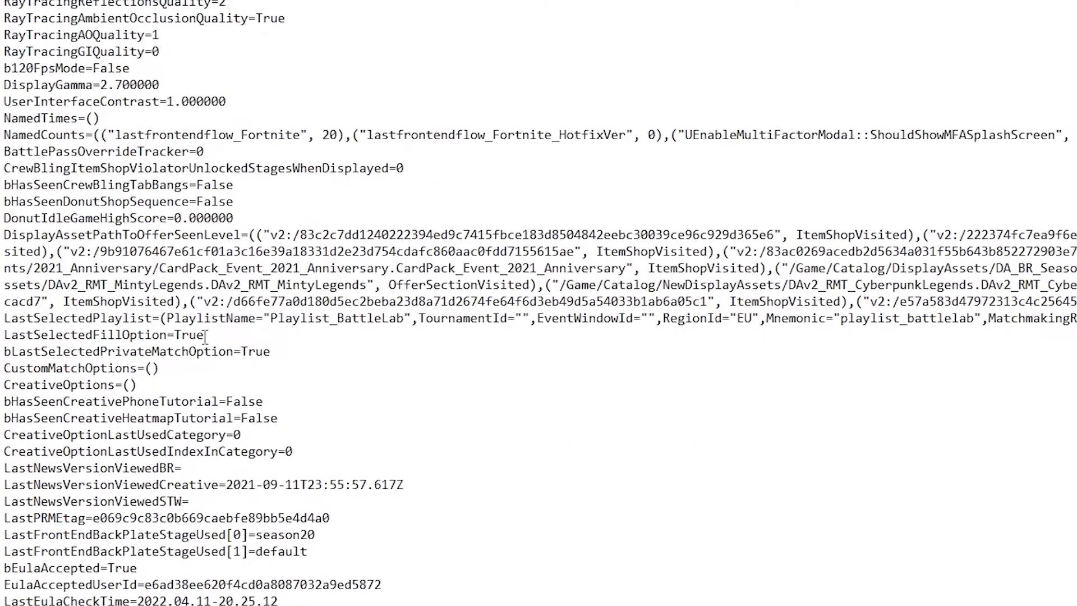
scroll(206, 339, "down", 12)
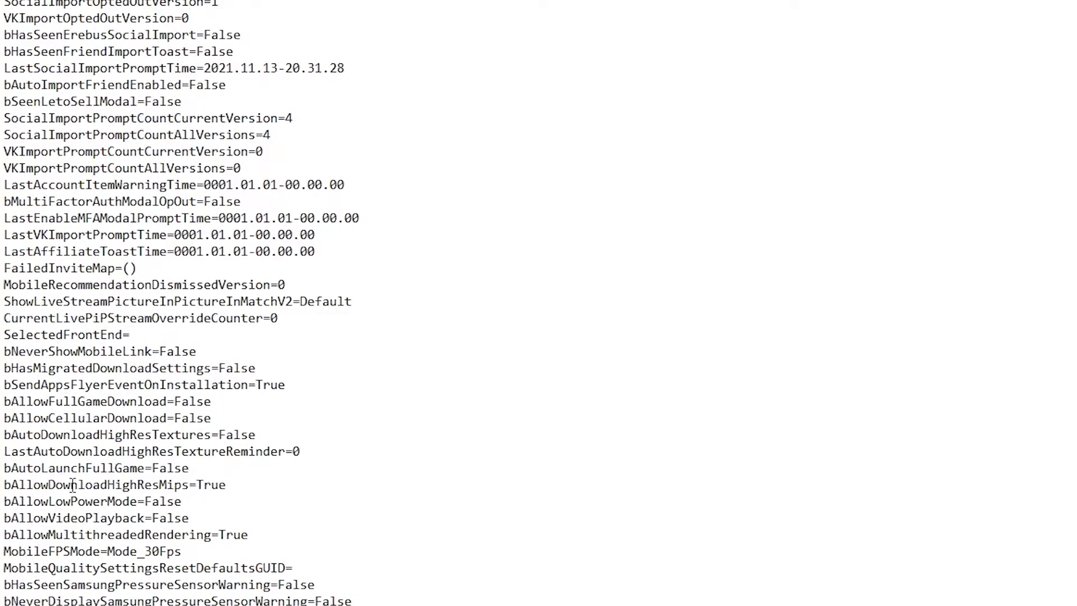
Step: Change bAllowDownloadHighResMips to False and continue down toward the resolution settings
left_click_drag(239, 489, 196, 486)
type("False")
left_click(251, 535)
scroll(354, 392, "down", 1)
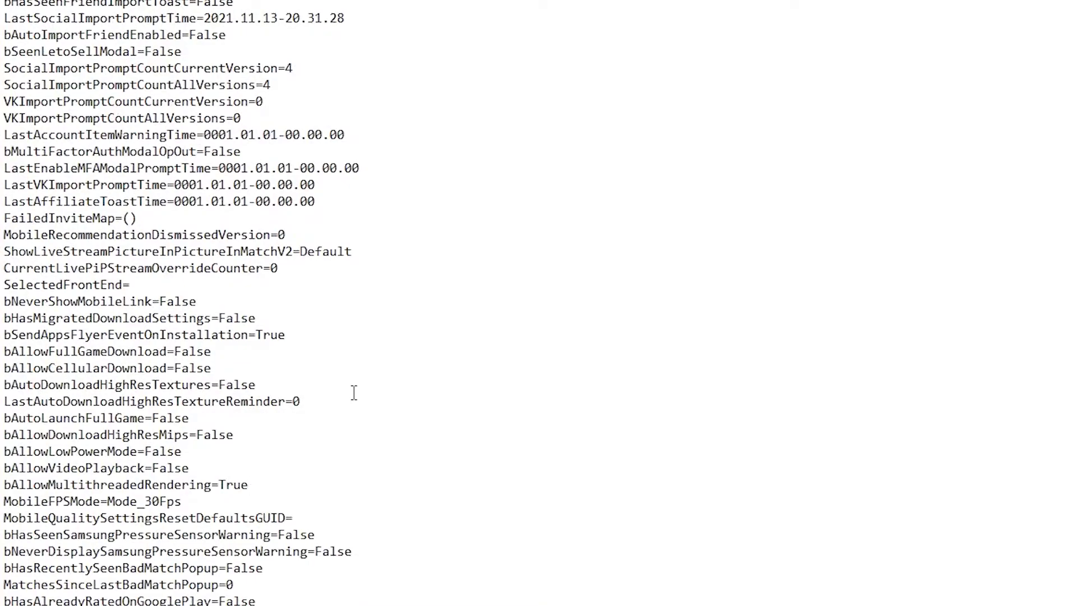
scroll(354, 392, "down", 9)
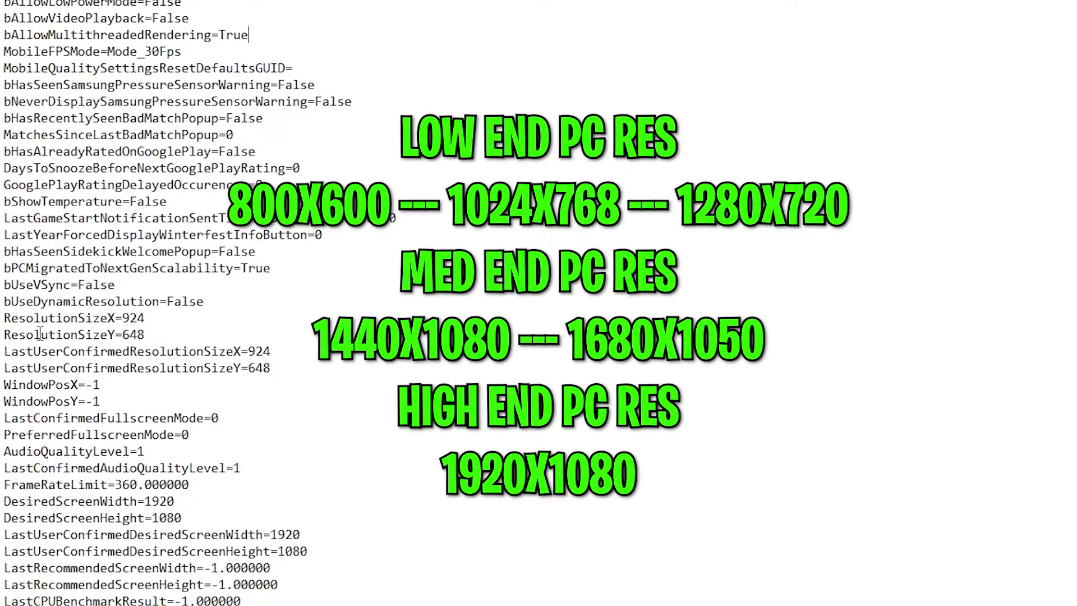
mouse_move(153, 318)
left_mouse_down()
mouse_move(121, 319)
mouse_move(140, 334)
left_mouse_up()
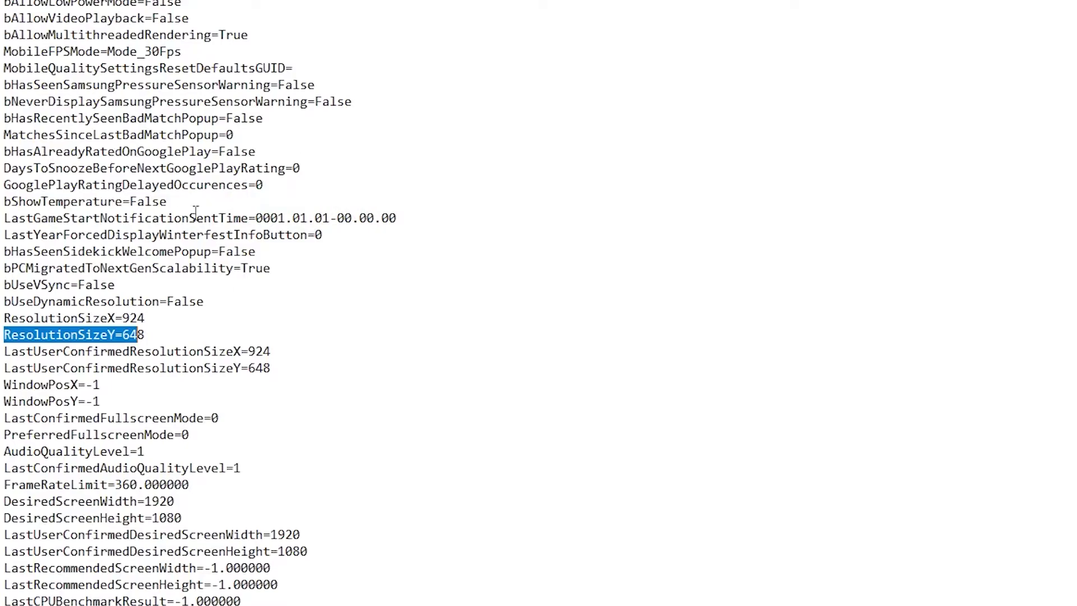
scroll(146, 200, "down", 12)
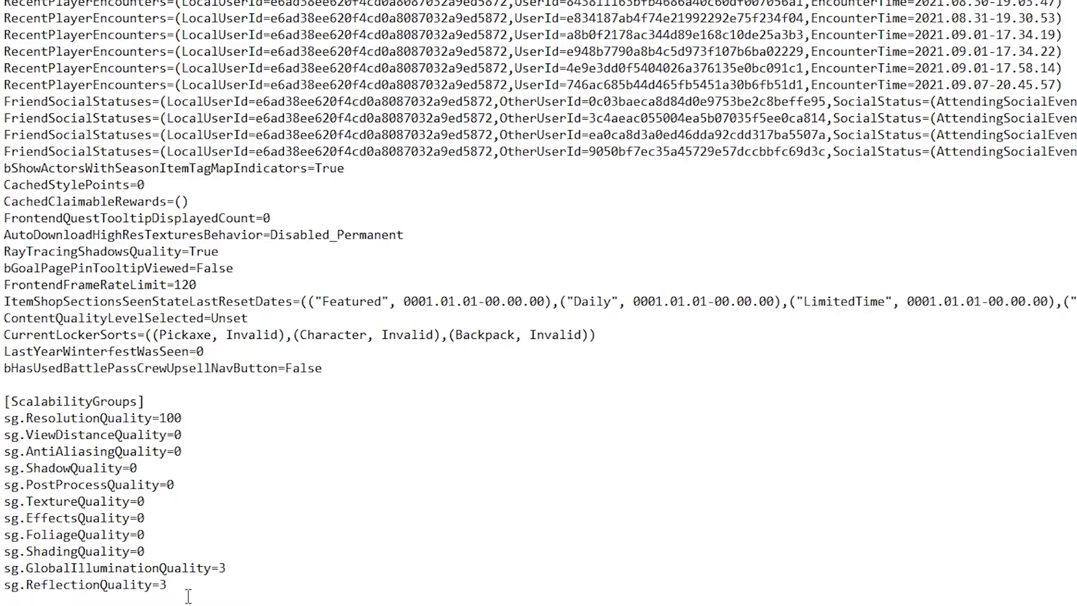
Step: Set sg.ReflectionQuality=0 and sg.GlobalIlluminationQuality=0, then scroll further down
left_click(167, 589)
left_click_drag(168, 589, 163, 592)
type("0")
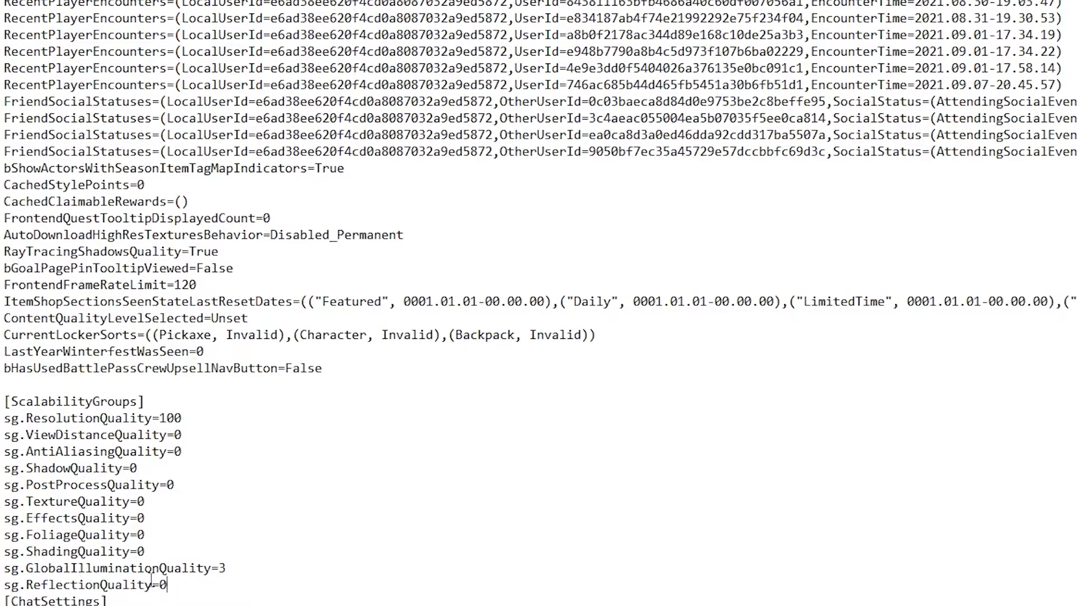
left_click_drag(227, 570, 220, 572)
type("0")
scroll(280, 446, "down", 4)
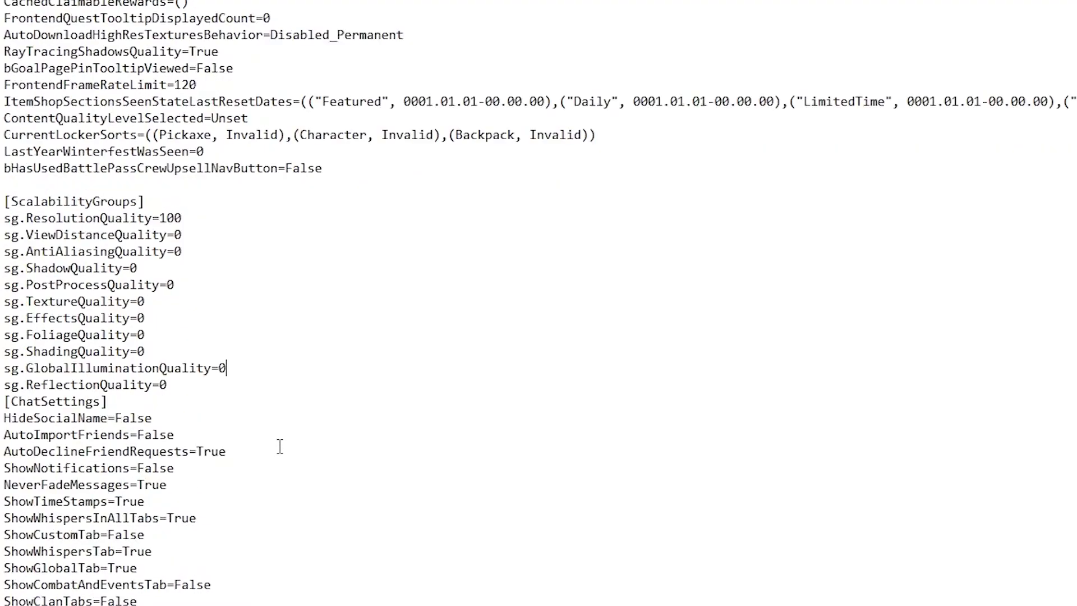
scroll(280, 446, "down", 6)
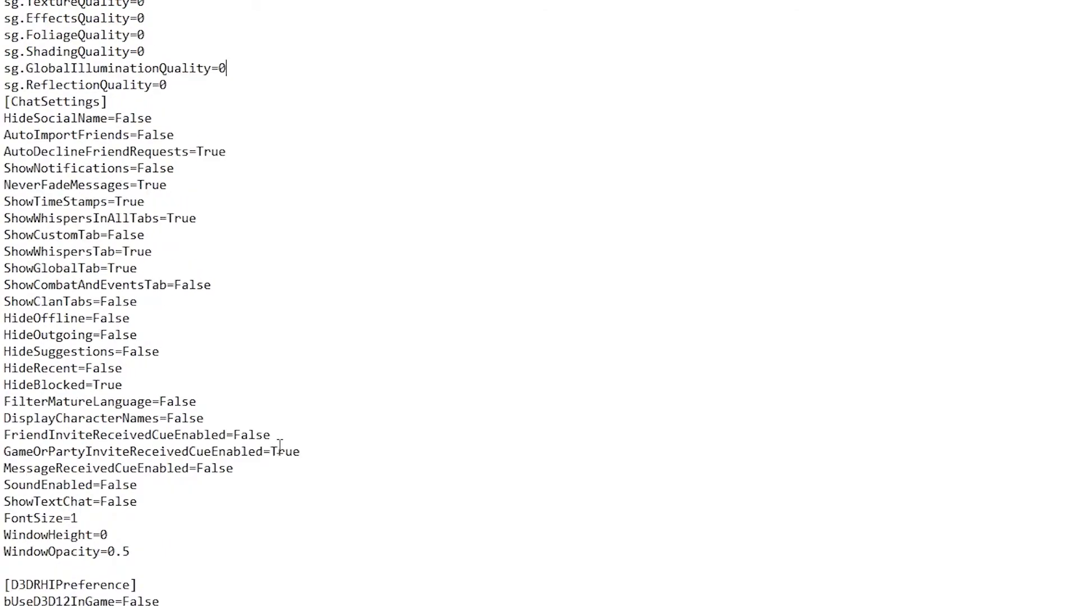
scroll(280, 446, "down", 2)
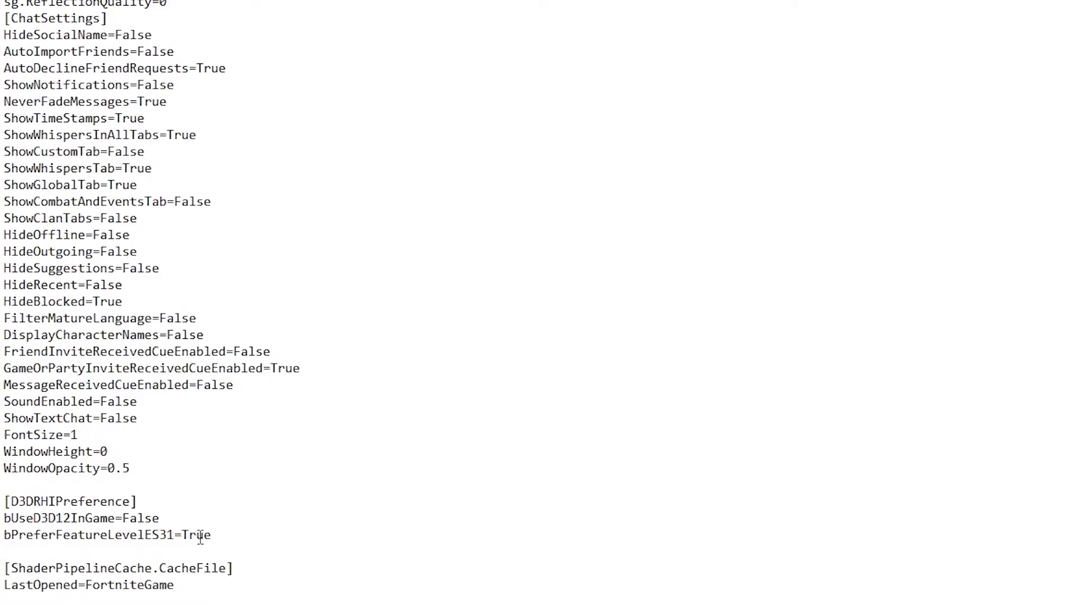
Step: Check the bPreferFeatureLevelES31 value and confirm MeshQuality is 0
left_click_drag(212, 535, 188, 533)
scroll(82, 526, "down", 3)
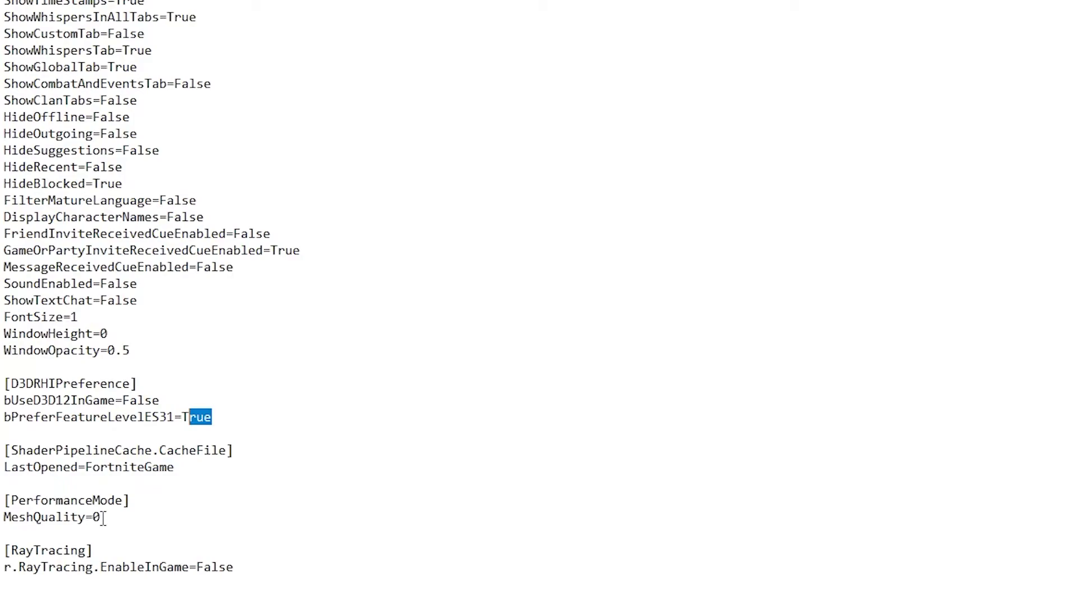
double_click(102, 516)
left_click(131, 524)
Step: Save GameUserSettings with File > Save and close Notepad
left_click(8, 18)
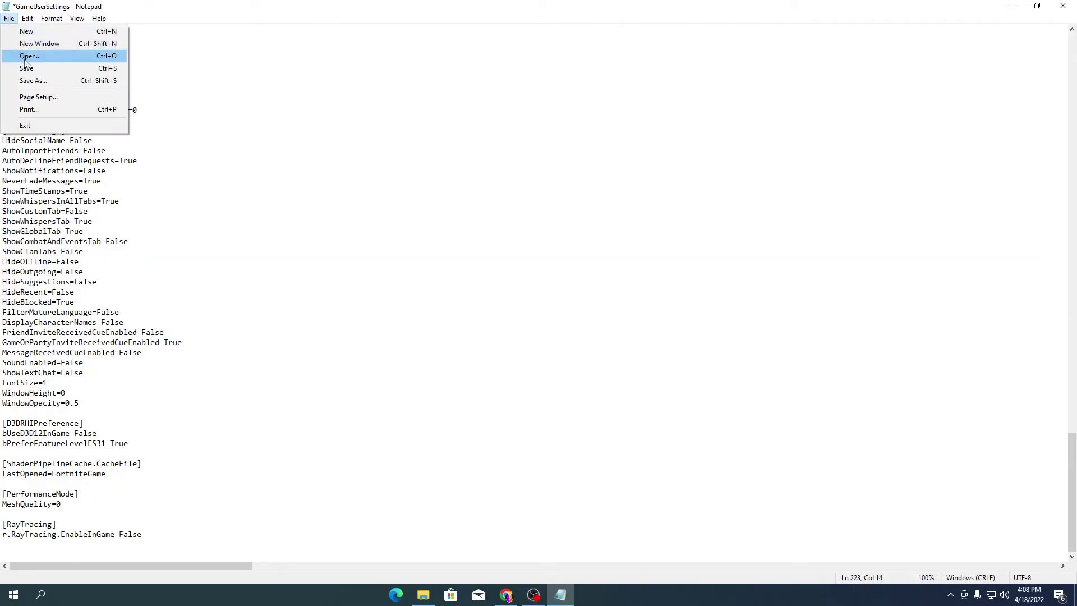
left_click(26, 67)
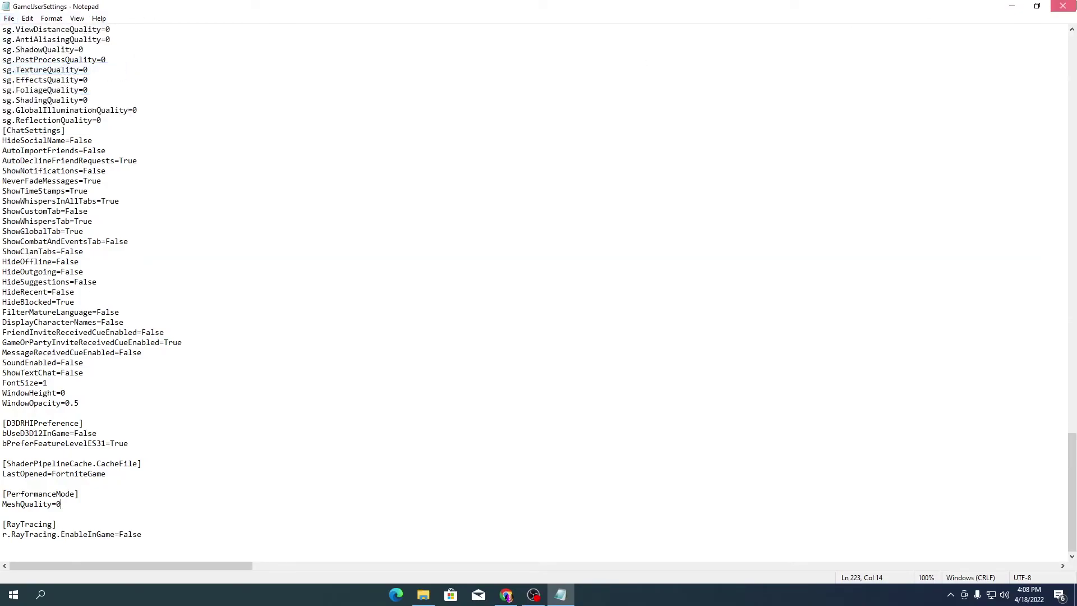
left_click(1064, 6)
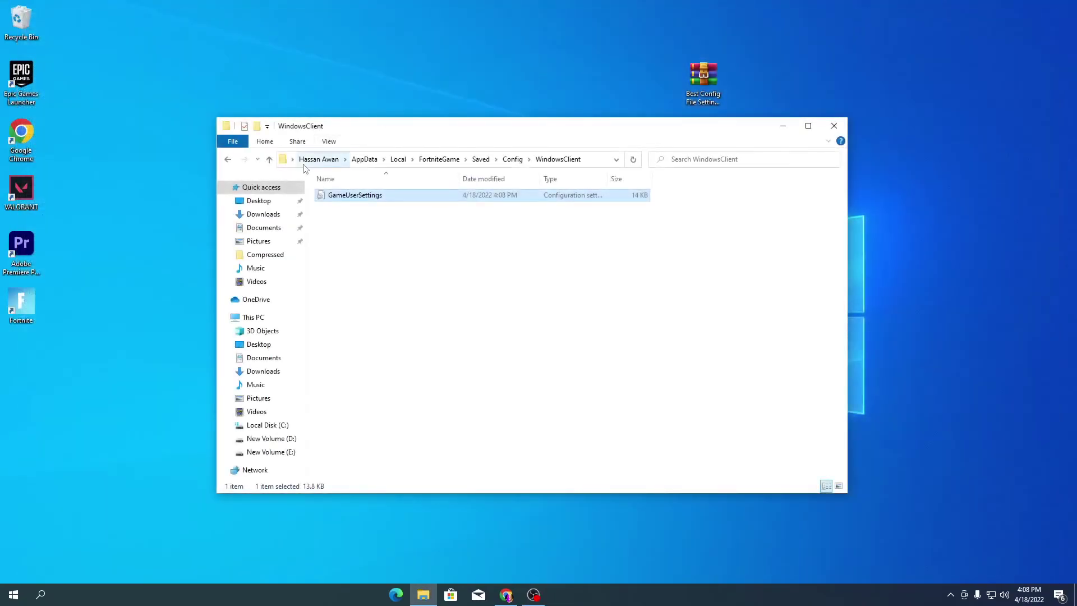
Step: Shift File Explorer aside and open the Best Config File Settings Chapter 3 zip in WinRAR
left_click_drag(392, 134, 432, 171)
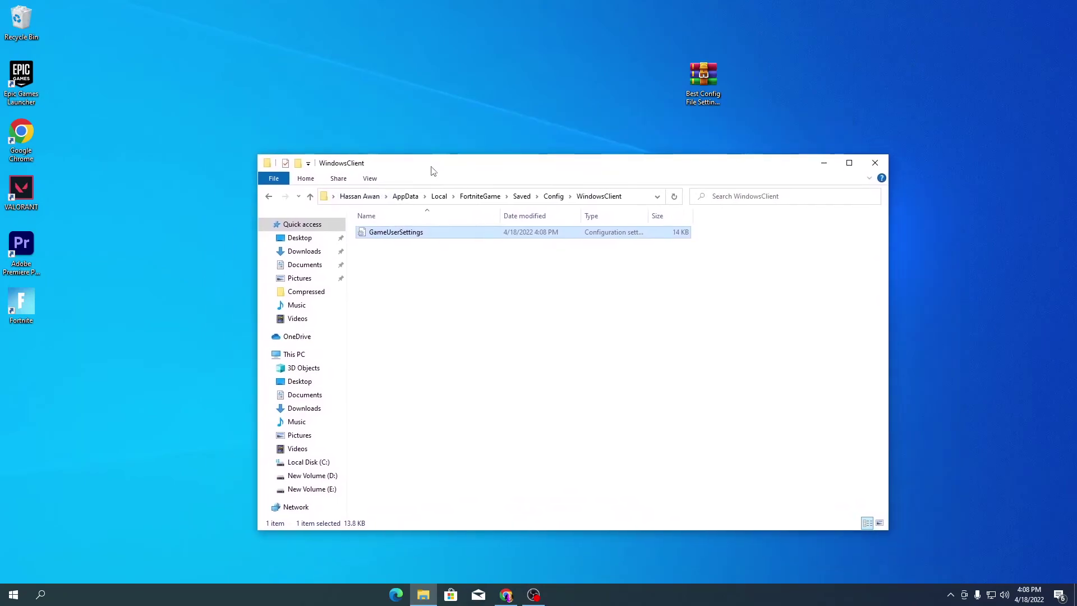
left_click(703, 86)
double_click(703, 86)
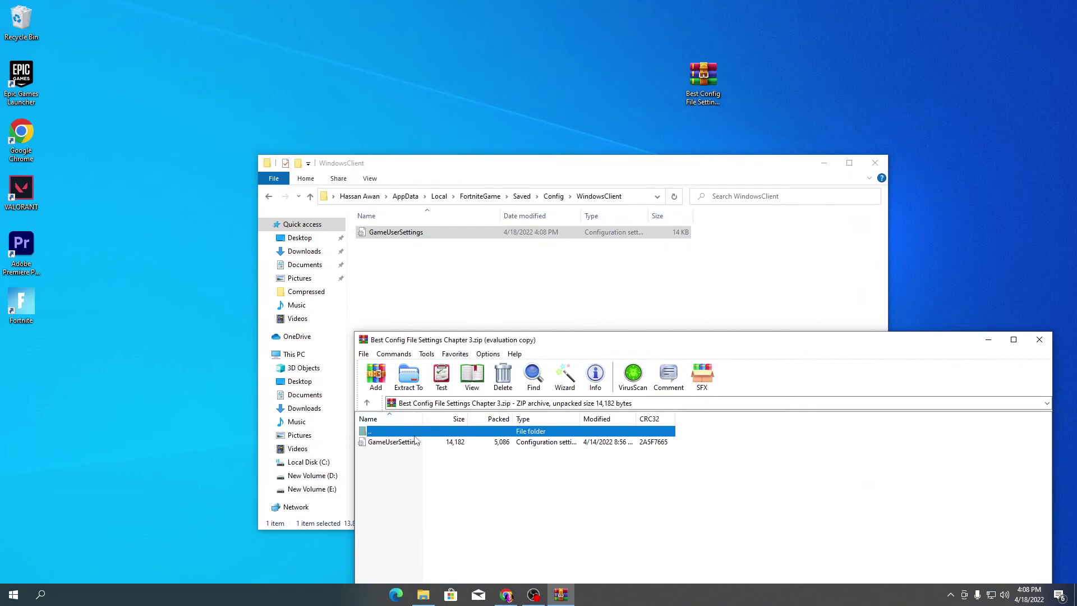